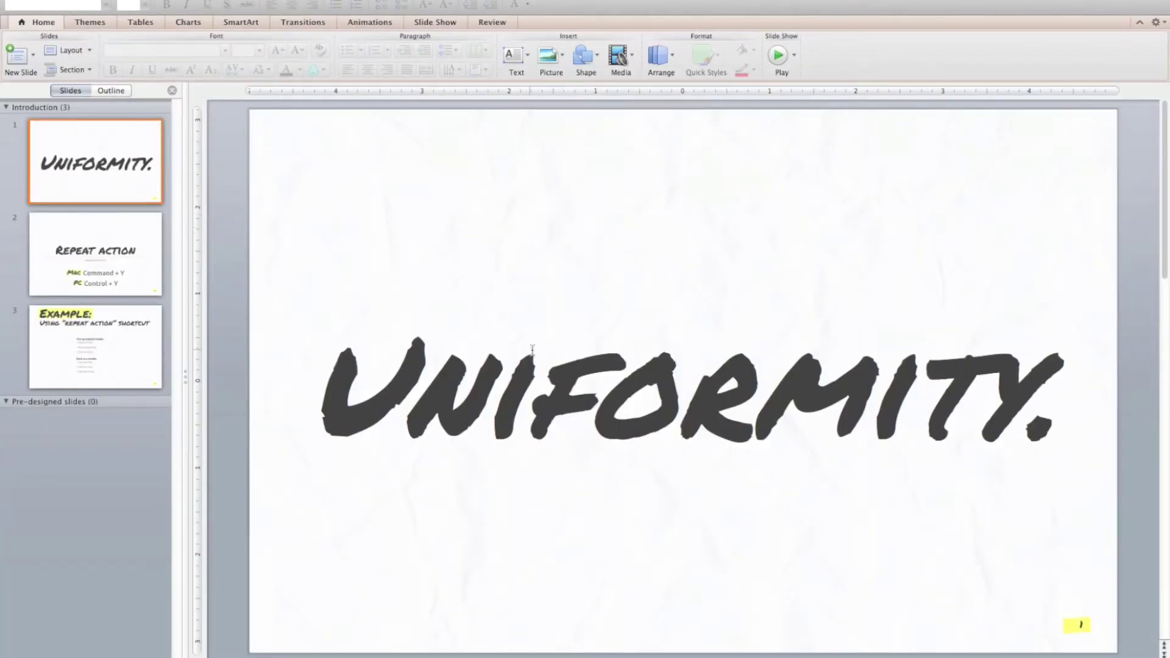
Inspect the UNIFORMITY title text and slide 2's keyboard shortcut text boxes.
left_click_drag(350, 390, 1062, 400)
left_click(945, 255)
left_click(106, 265)
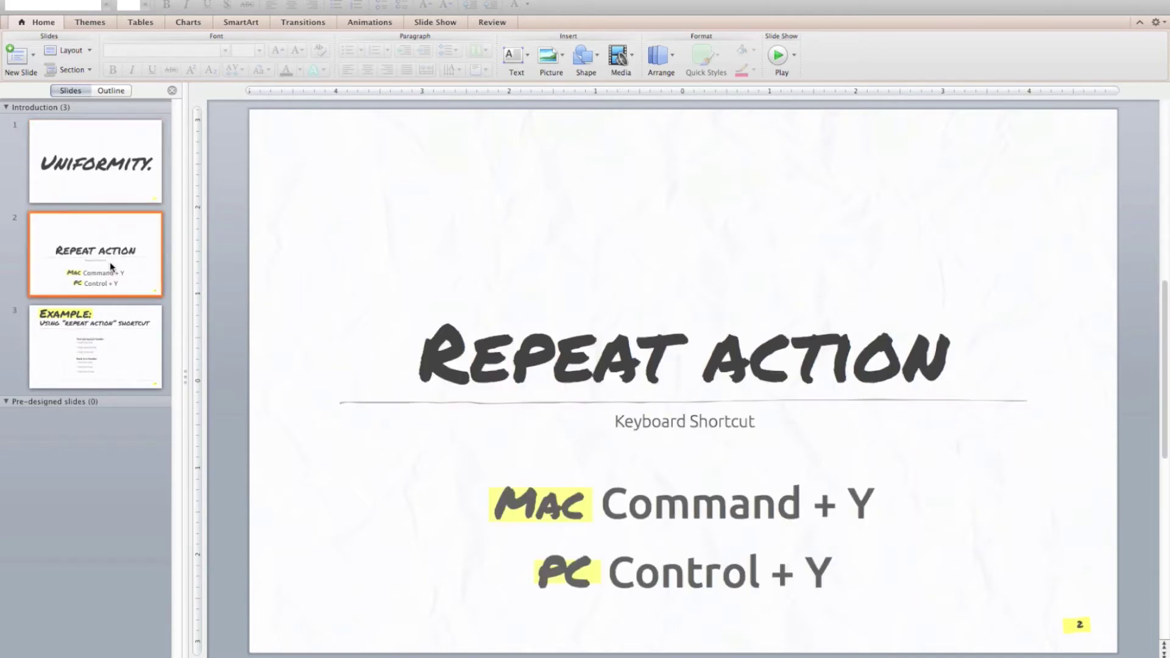
triple_click(661, 423)
left_click(727, 471)
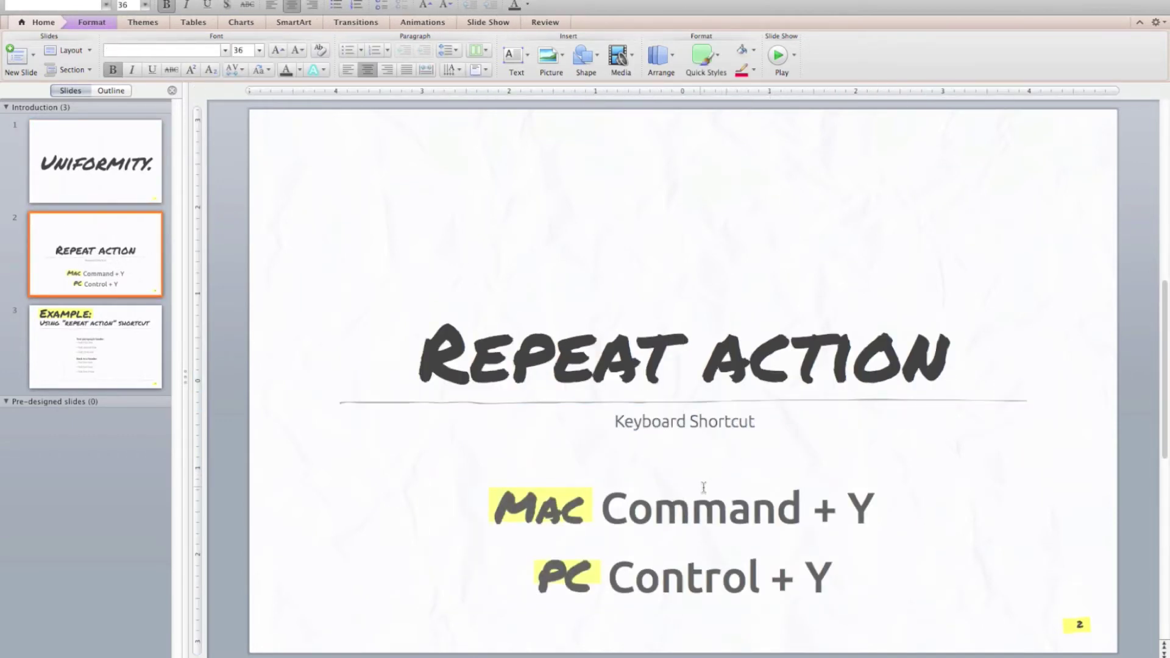
key("Escape")
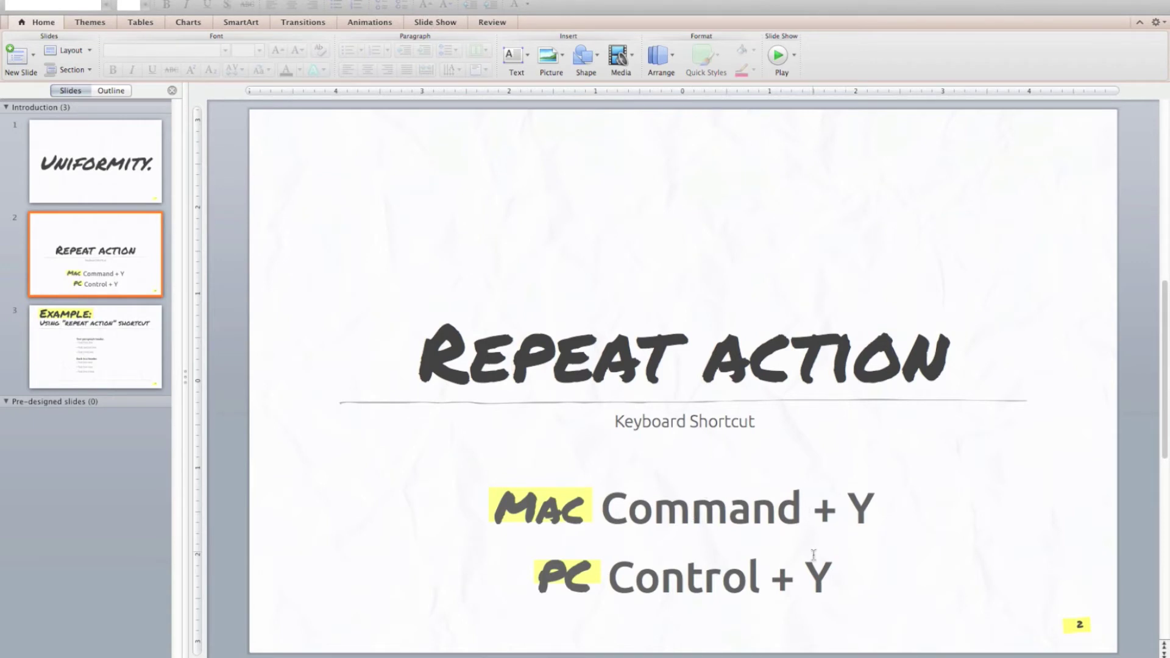
Leave slide 2 and show the slide 3 example with two bold headers.
left_click(677, 574)
left_click(982, 544)
left_click(73, 324)
Select the three dash lines under the first header in the example text box.
left_click(602, 359)
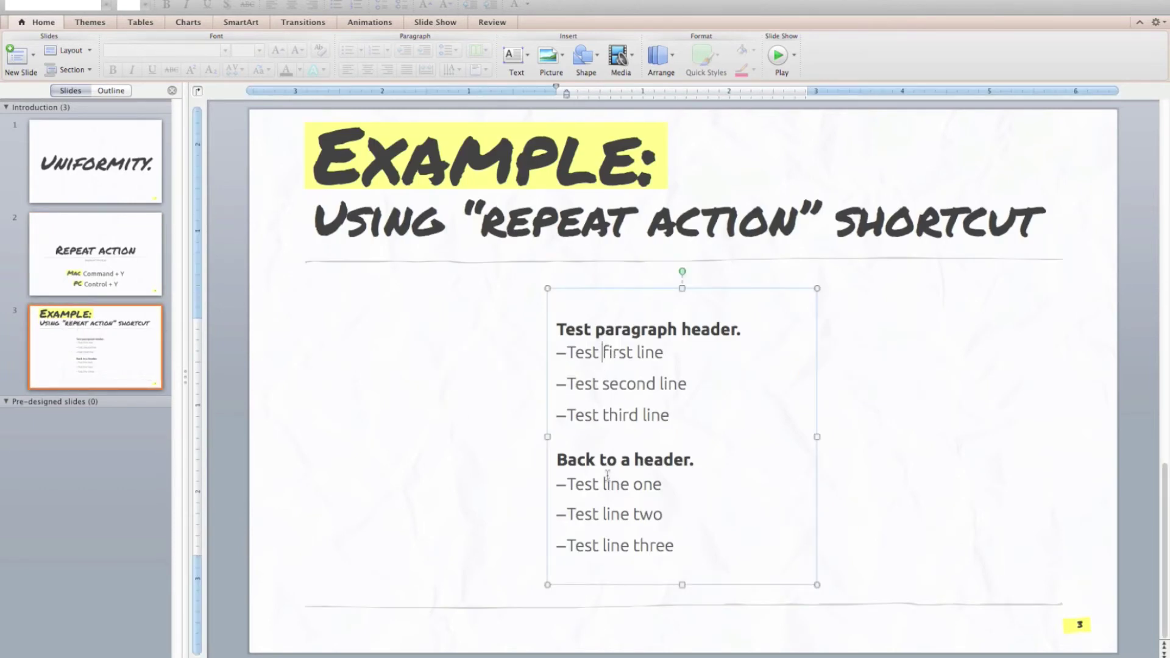
left_click_drag(670, 417, 569, 352)
left_click(425, 4)
Set spacing after to 0 pt on those lines, then select the Back to a header lines.
right_click(601, 375)
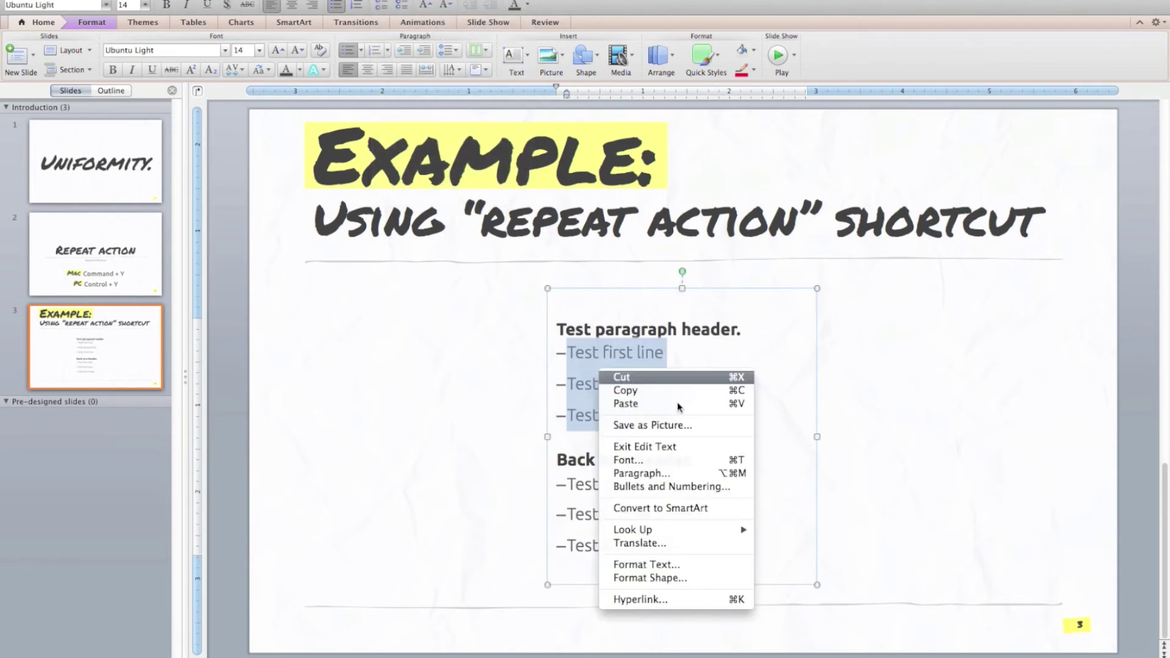
left_click(679, 486)
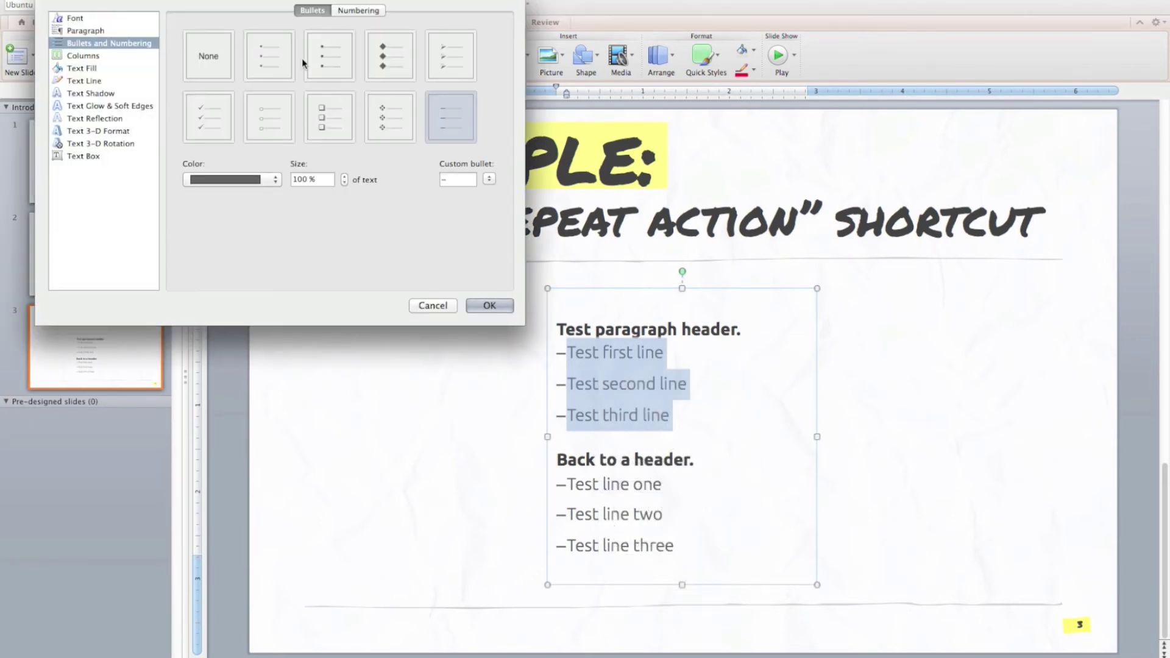
left_click(85, 30)
left_click(304, 174)
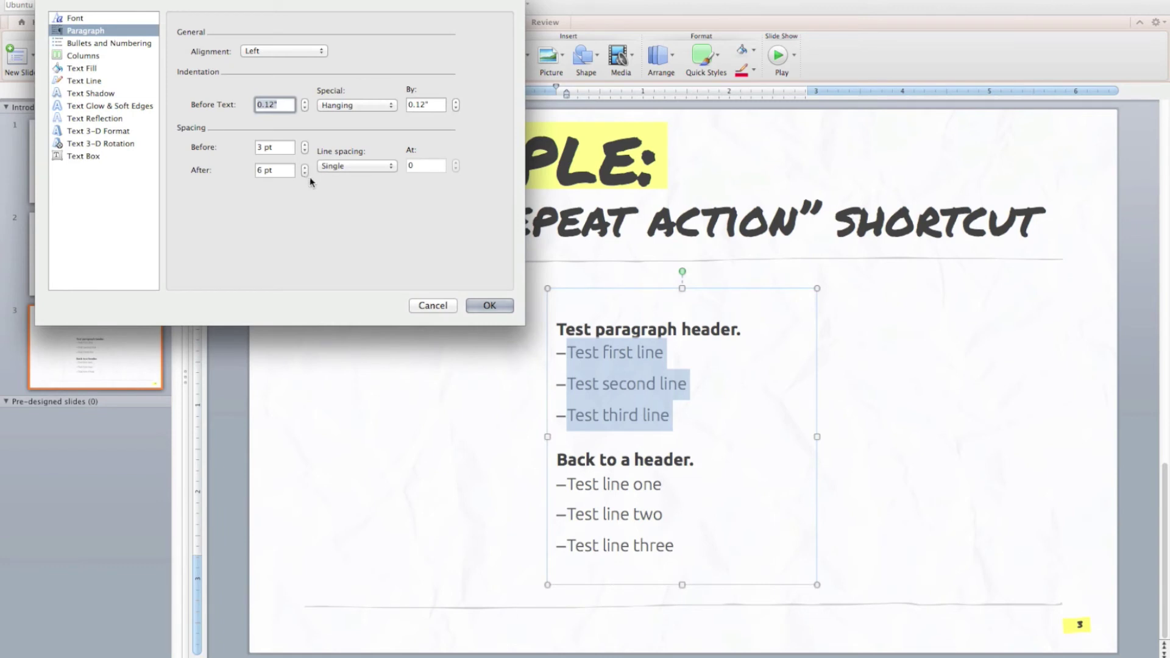
left_click(304, 175)
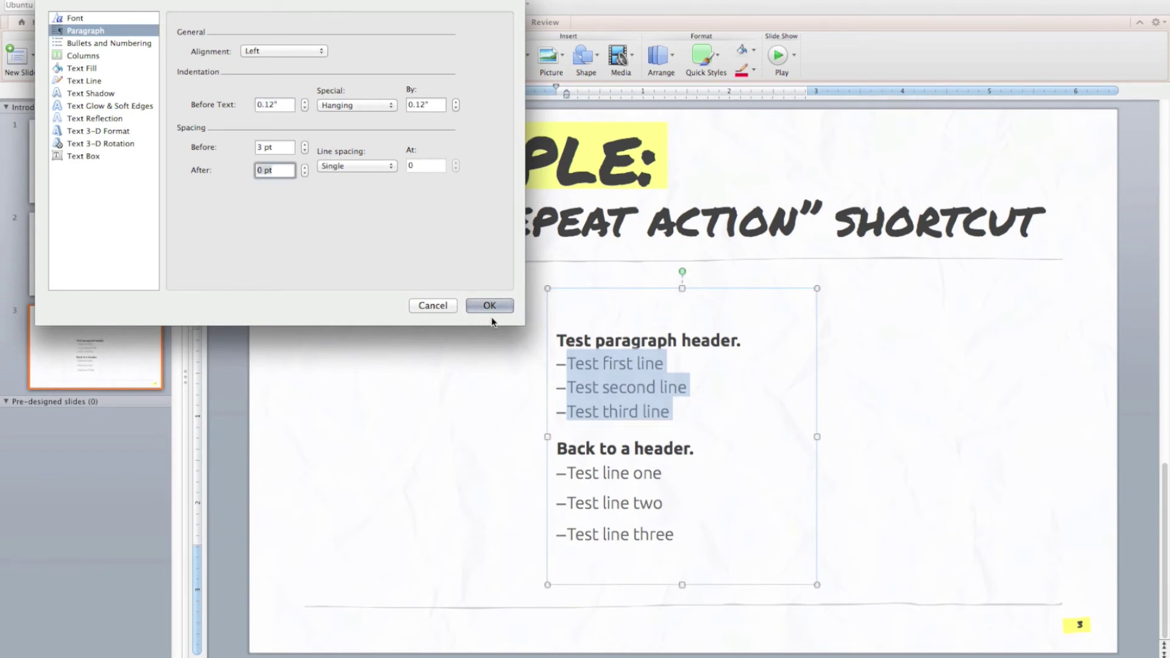
left_click(489, 305)
left_click_drag(568, 473, 703, 525)
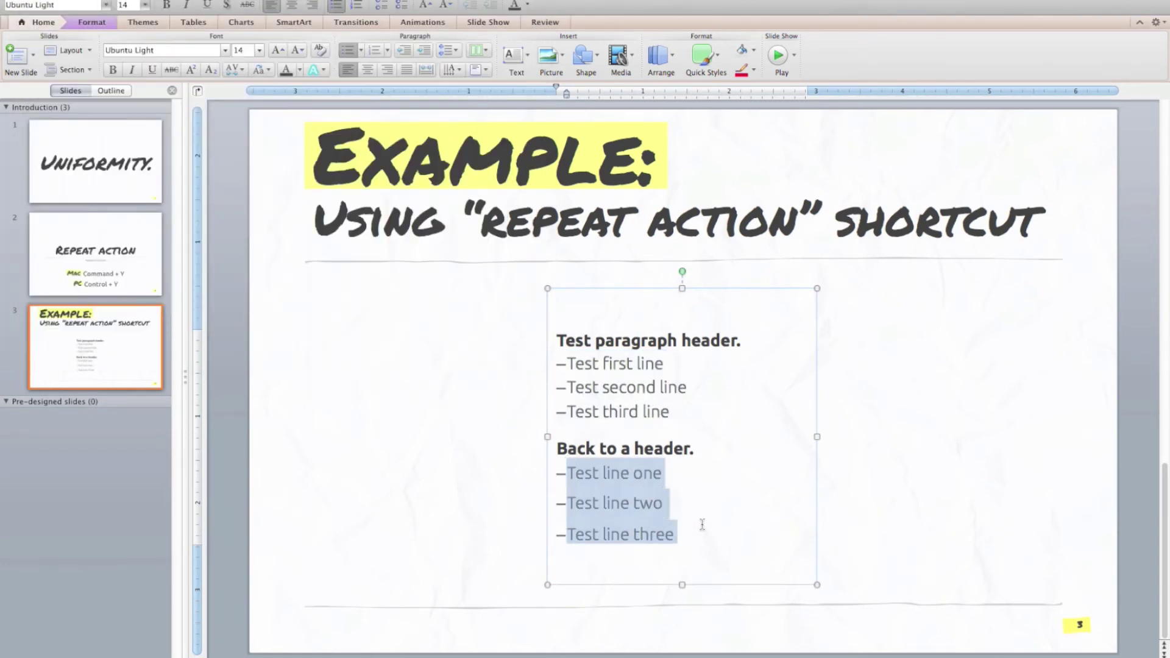
Repeat the 0 pt spacing after on the Back to a header lines with Command+Y, then deselect.
key("super+y")
left_click(502, 482)
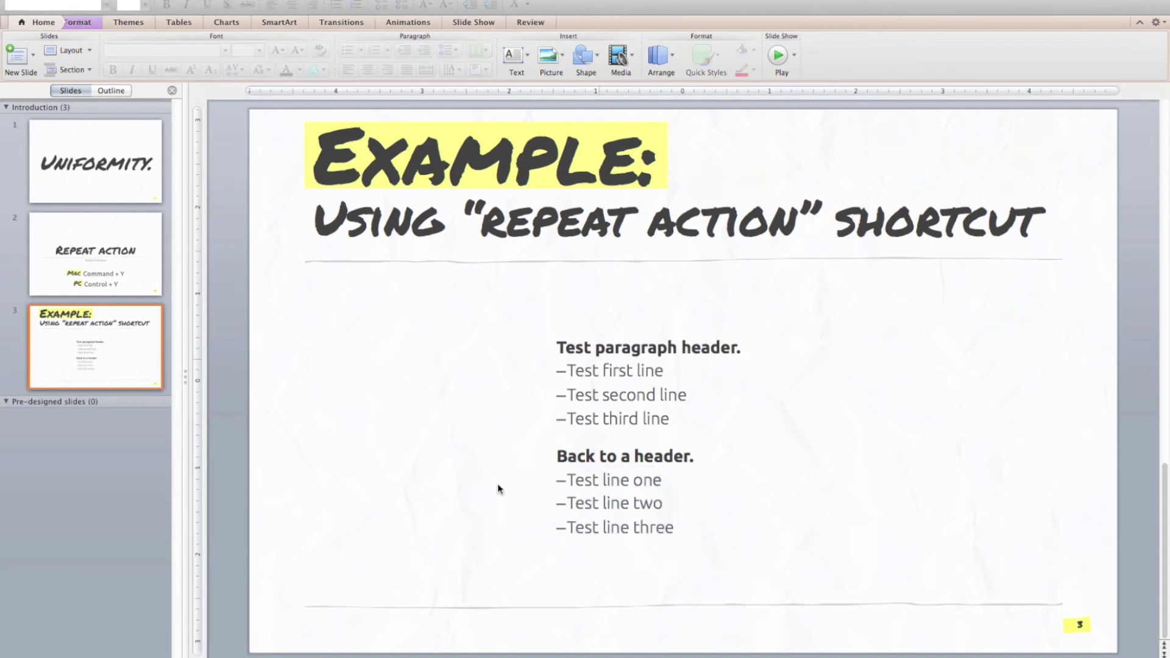